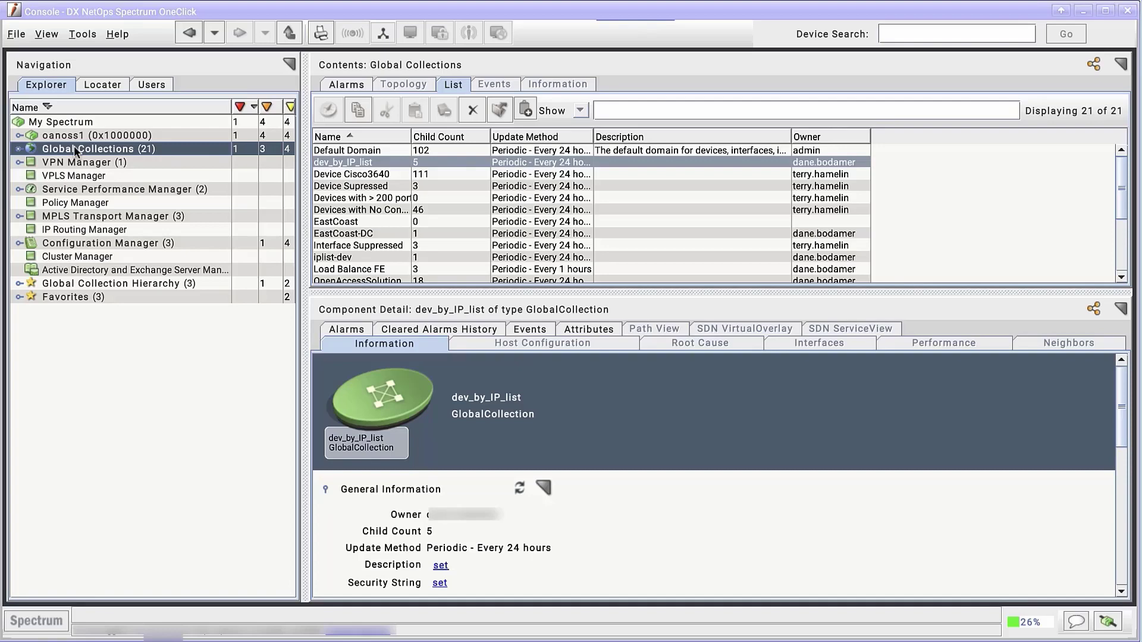
- Add an empty global collection named 'New York Devices' under Global Collections
right_click(76, 152)
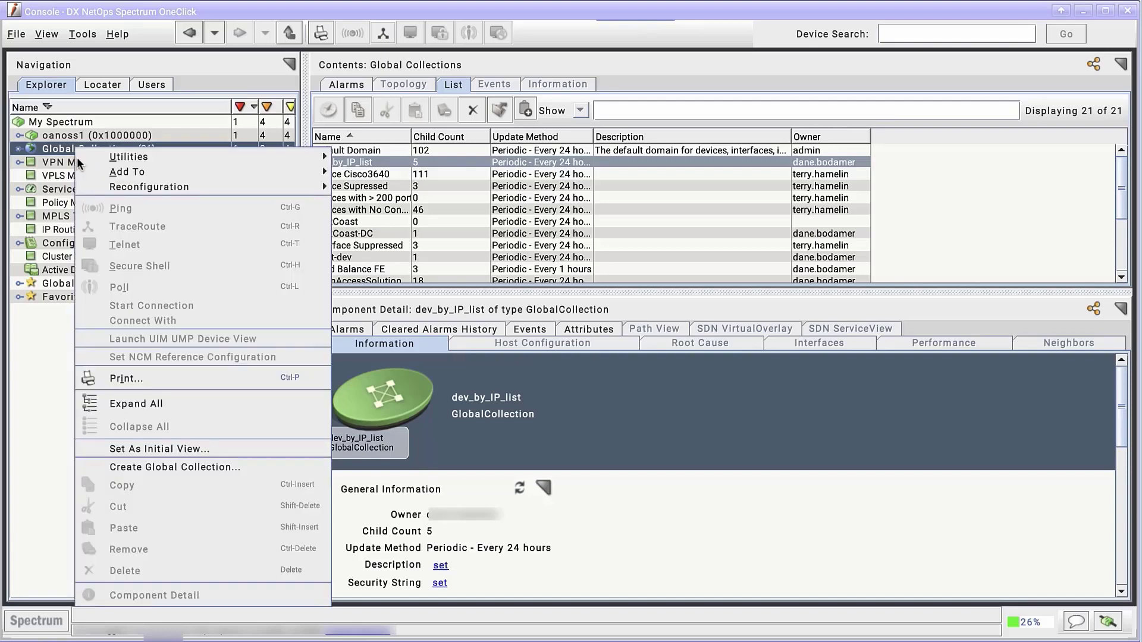
left_click(163, 467)
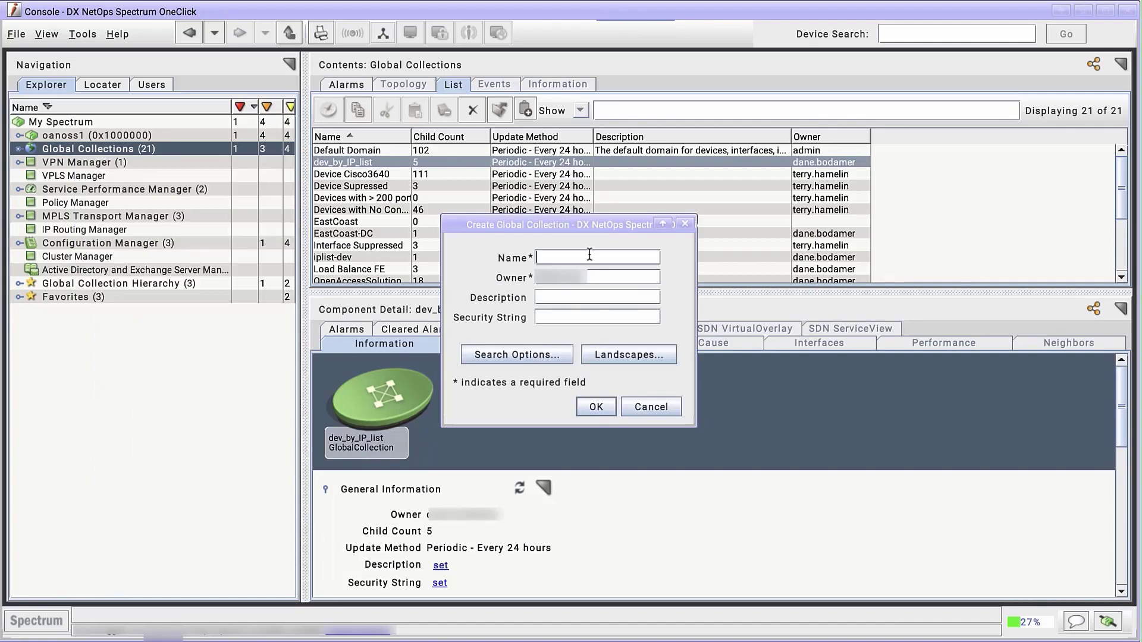
type("New York Devices")
left_click(611, 408)
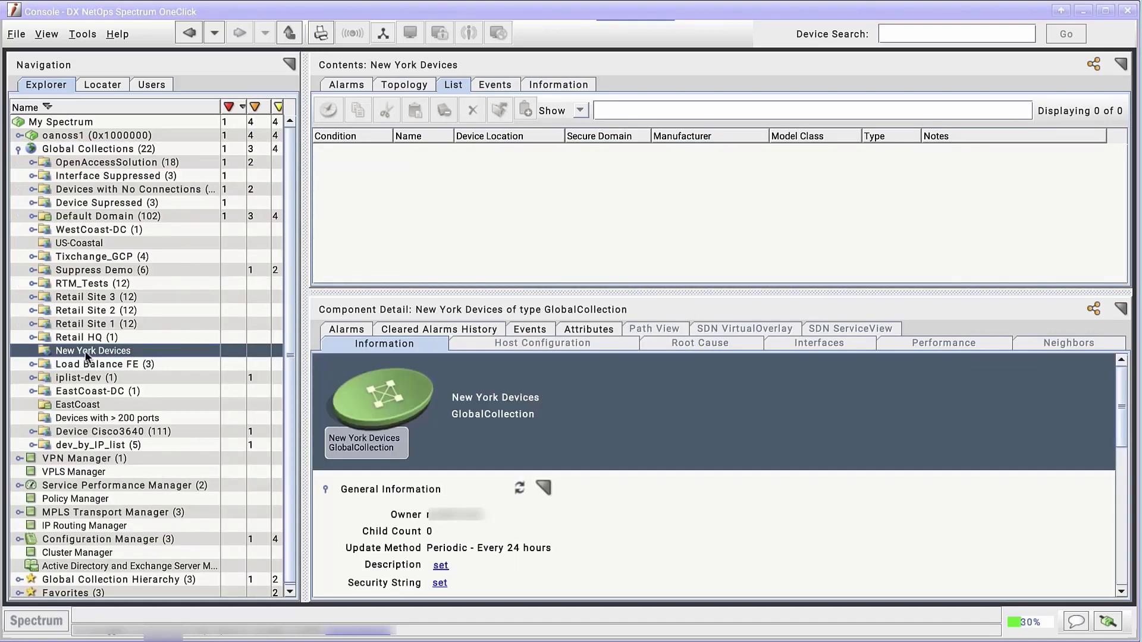
- Show the United States network's devices sorted by Device Location
left_click(18, 136)
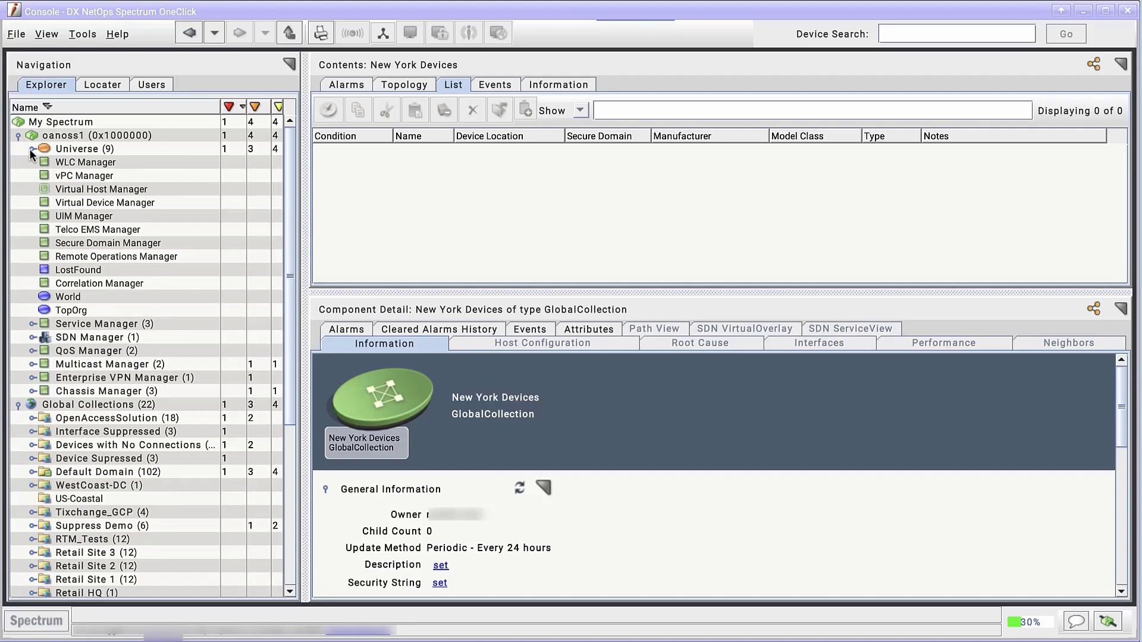
left_click(31, 148)
left_click(525, 137)
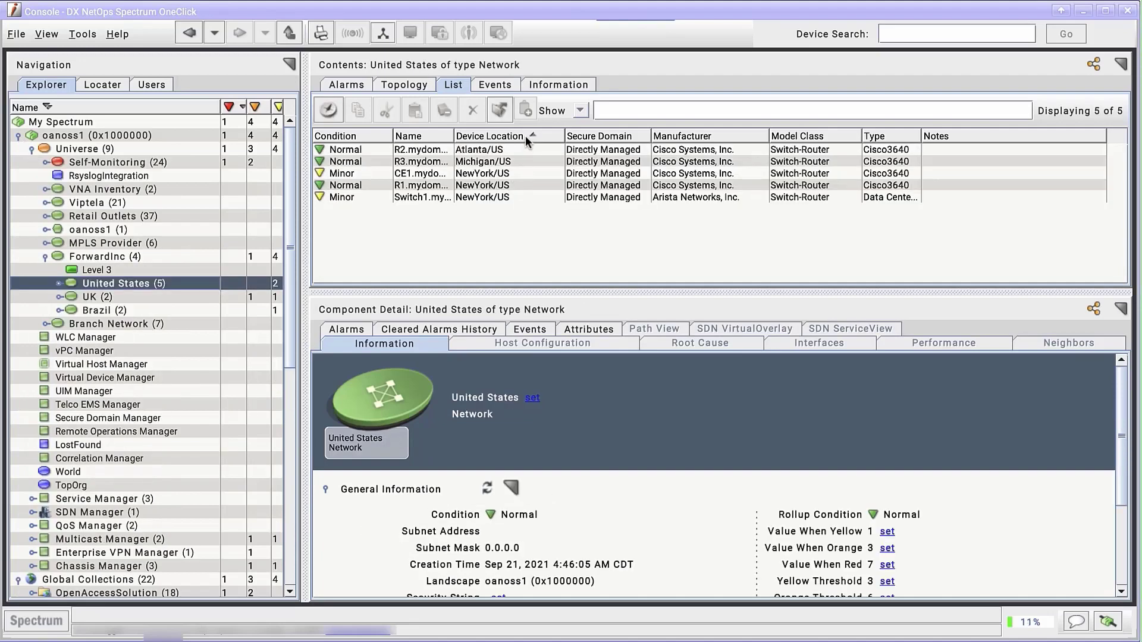
- Add the NewYork devices CE1, R1 and Switch1 to the New York Devices collection
left_click(517, 198)
left_click(518, 170, "shift")
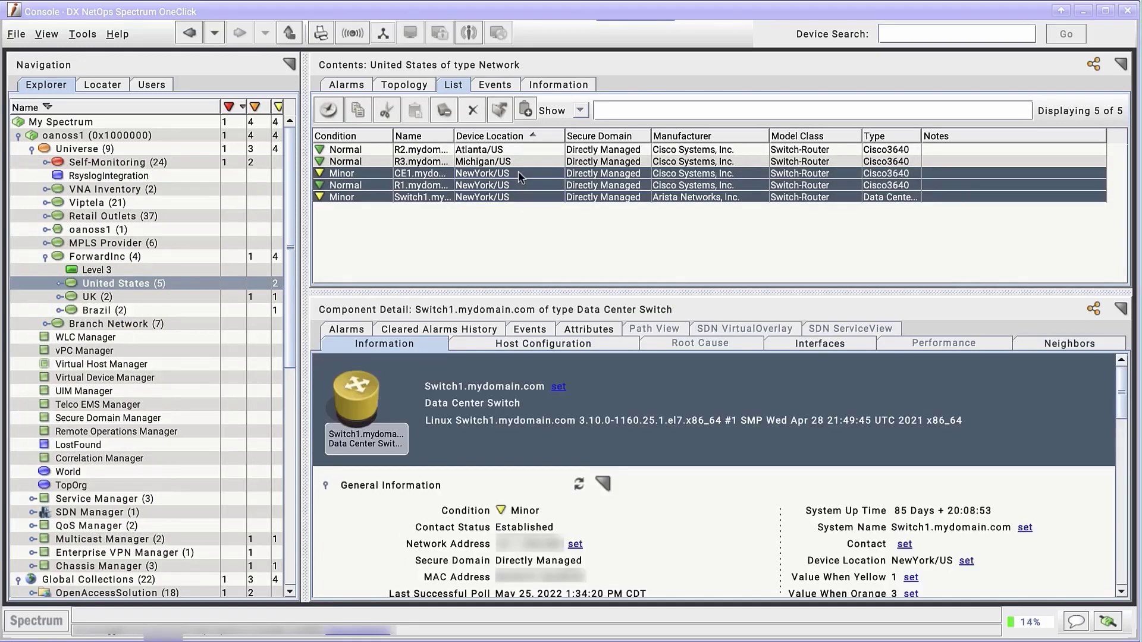
right_click(518, 170)
mouse_move(575, 200)
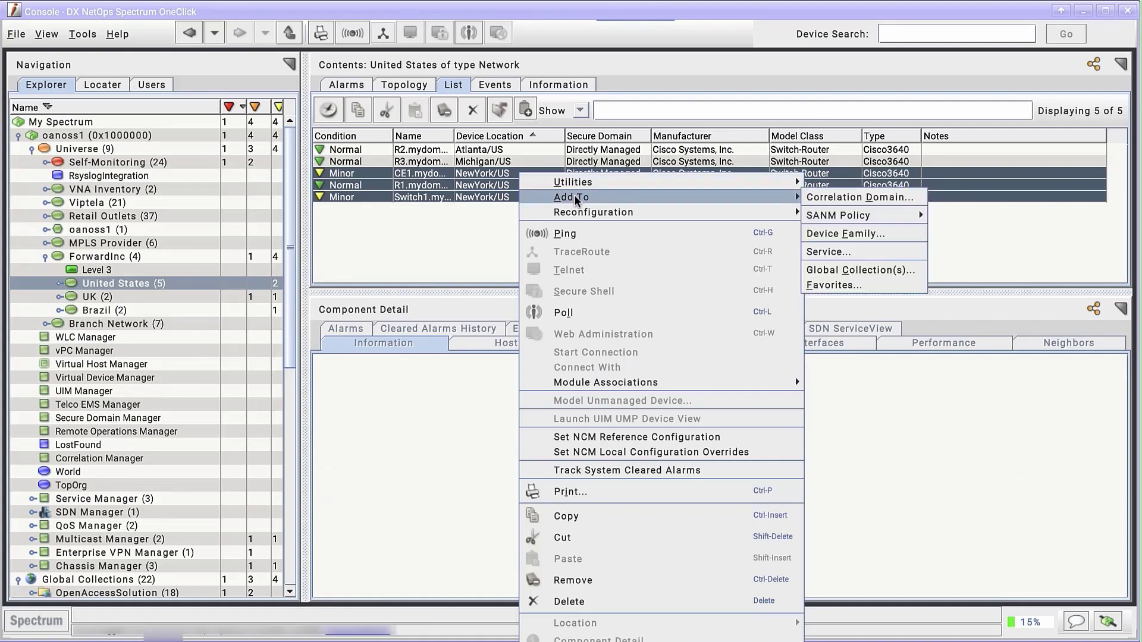
left_click(841, 274)
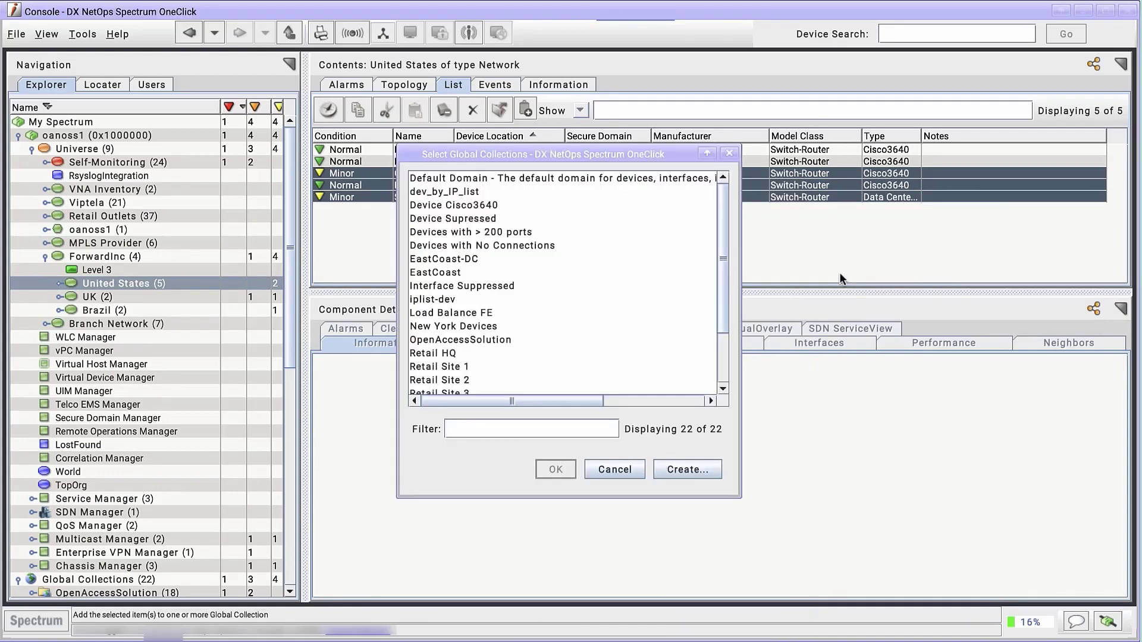
left_click(454, 326)
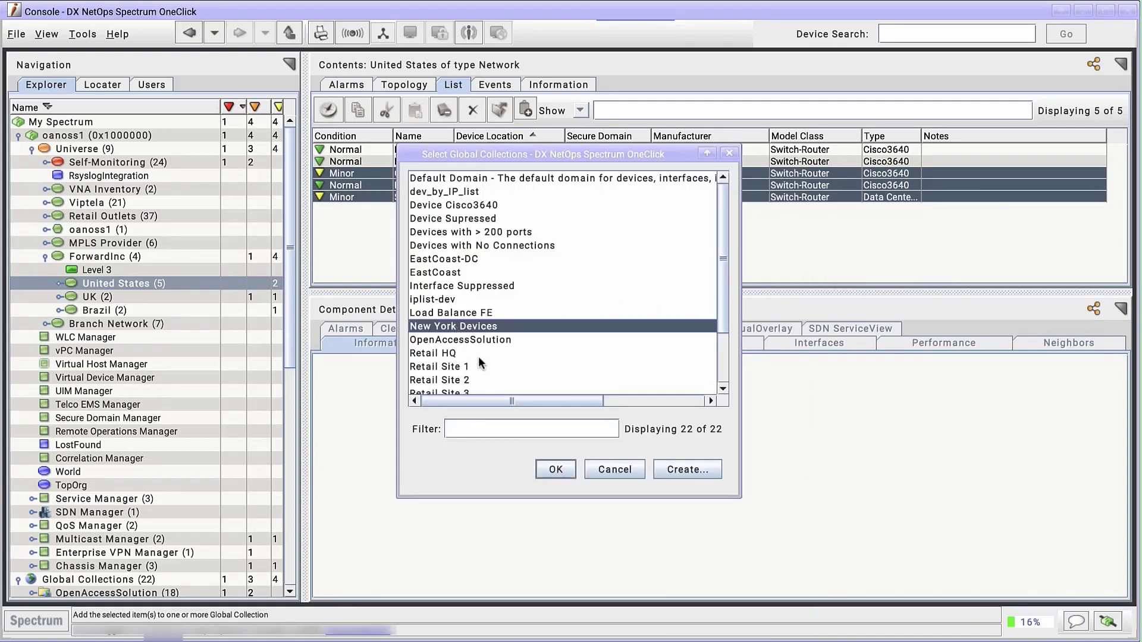
left_click(556, 469)
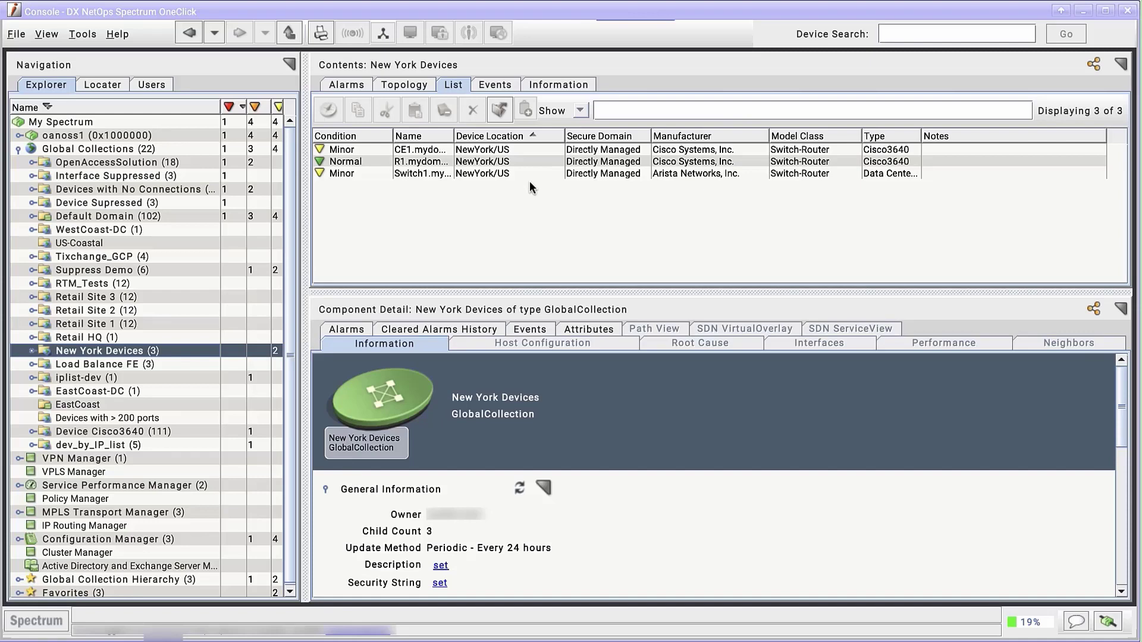
- Start a global collection named 'Retail Upgrades' and bring up its Search Options
right_click(78, 150)
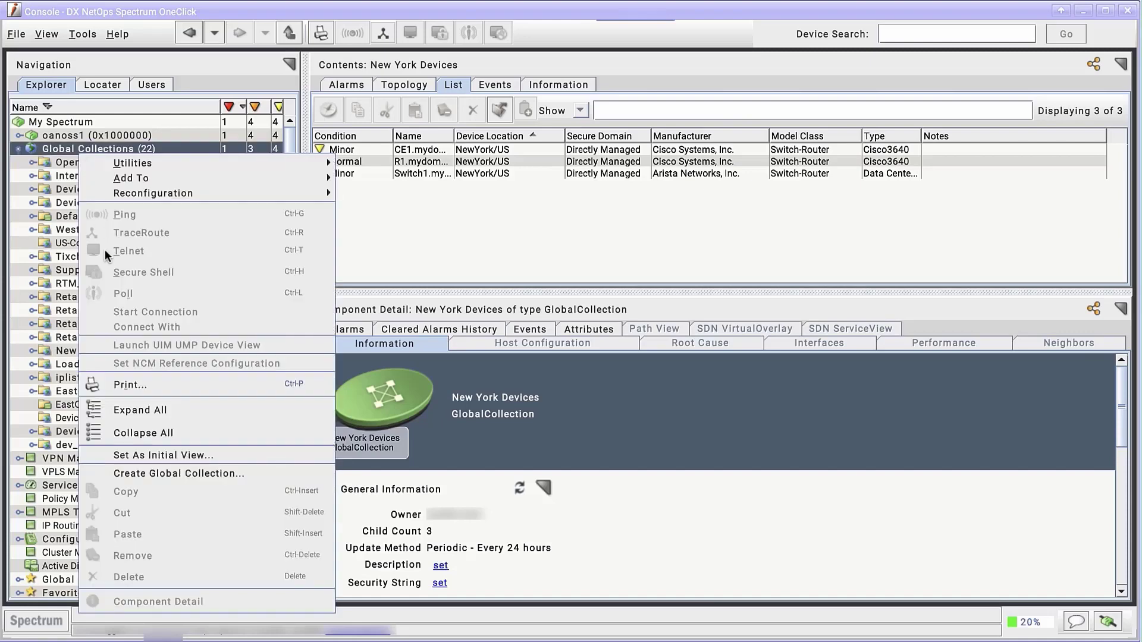
left_click(166, 474)
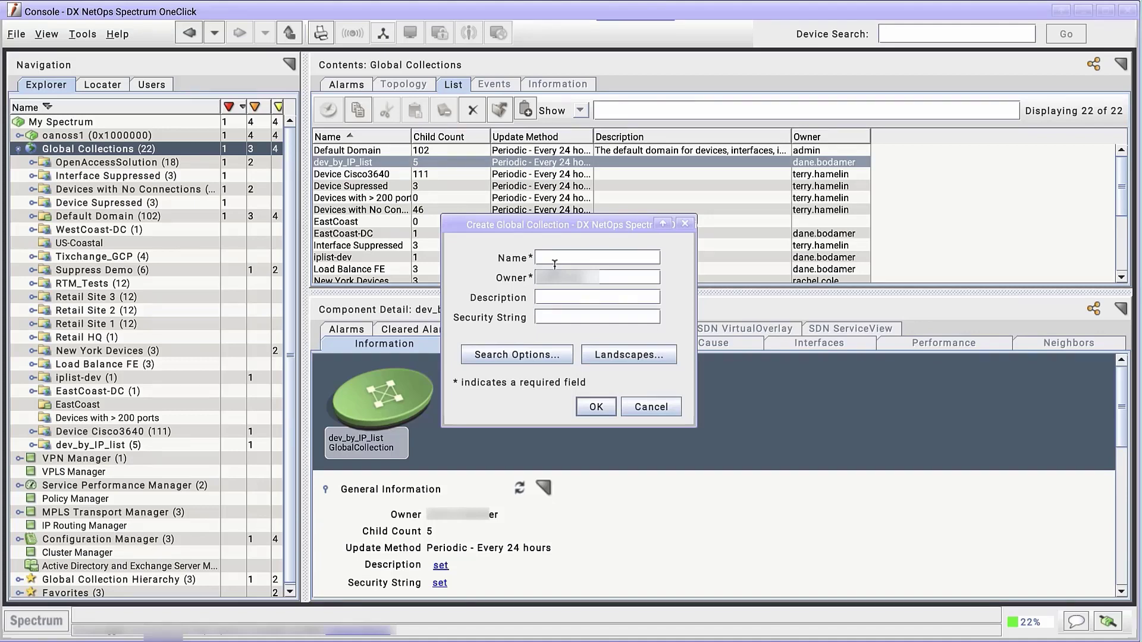
type("Retail Upgrades")
left_click(557, 357)
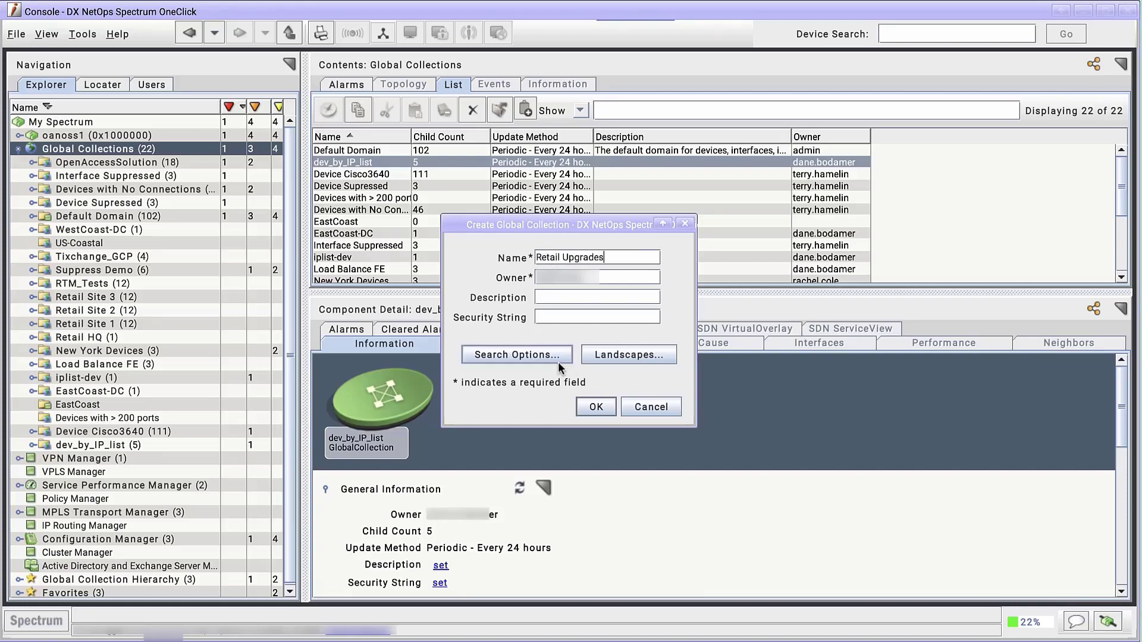
left_click(448, 189)
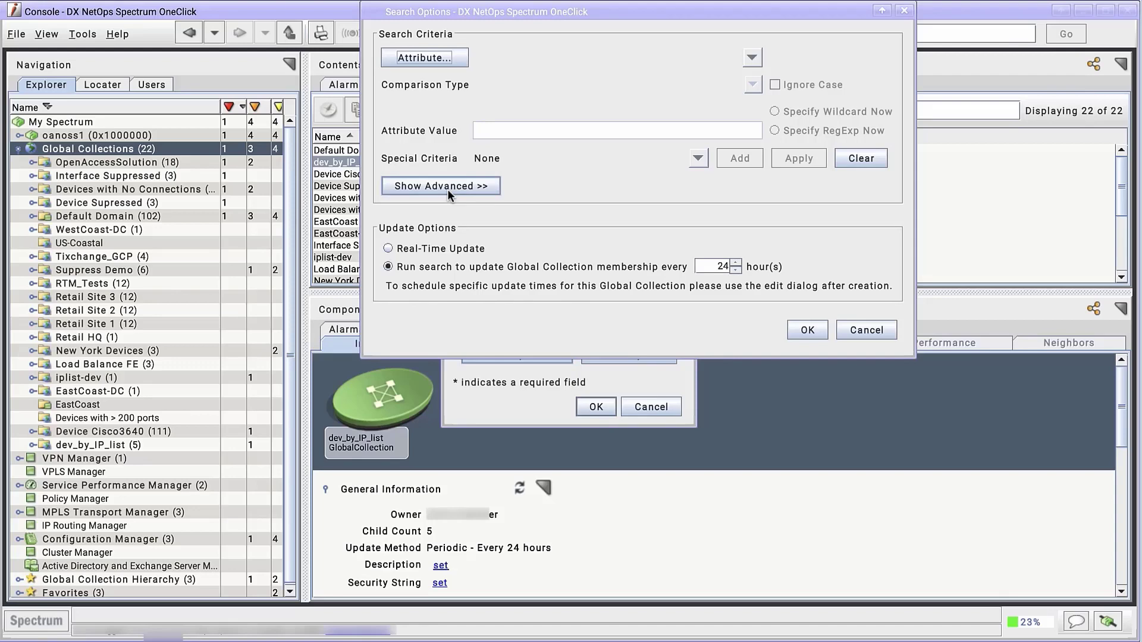
- Add a case-insensitive Name Contains 'site' condition, restricted to Devices Only
left_click(447, 186)
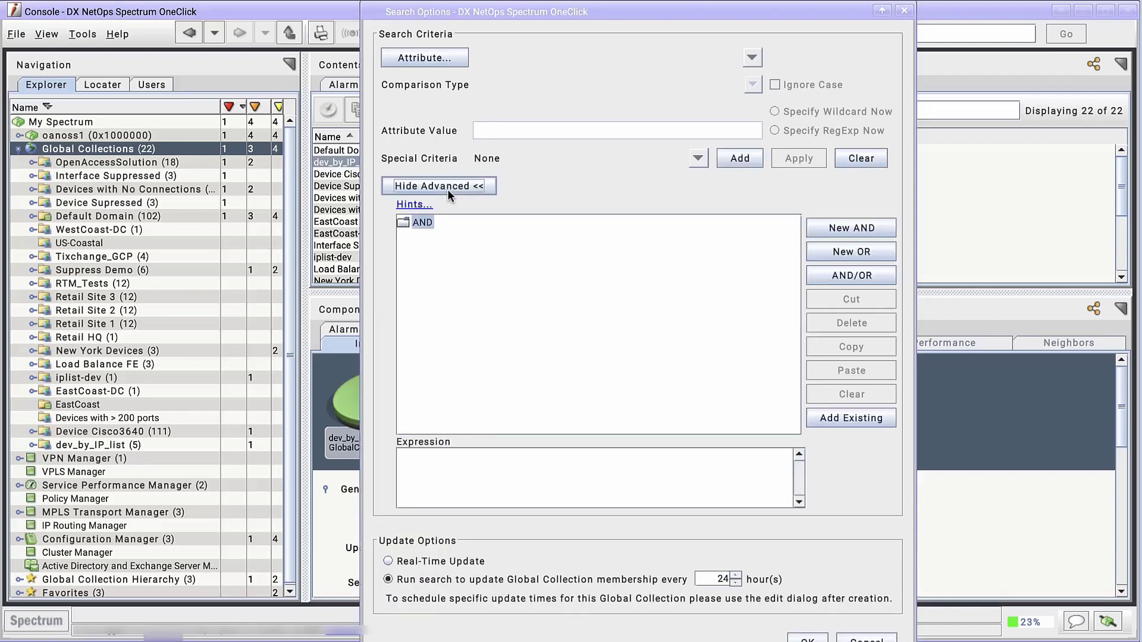
left_click(751, 58)
left_click(595, 136)
left_click(774, 85)
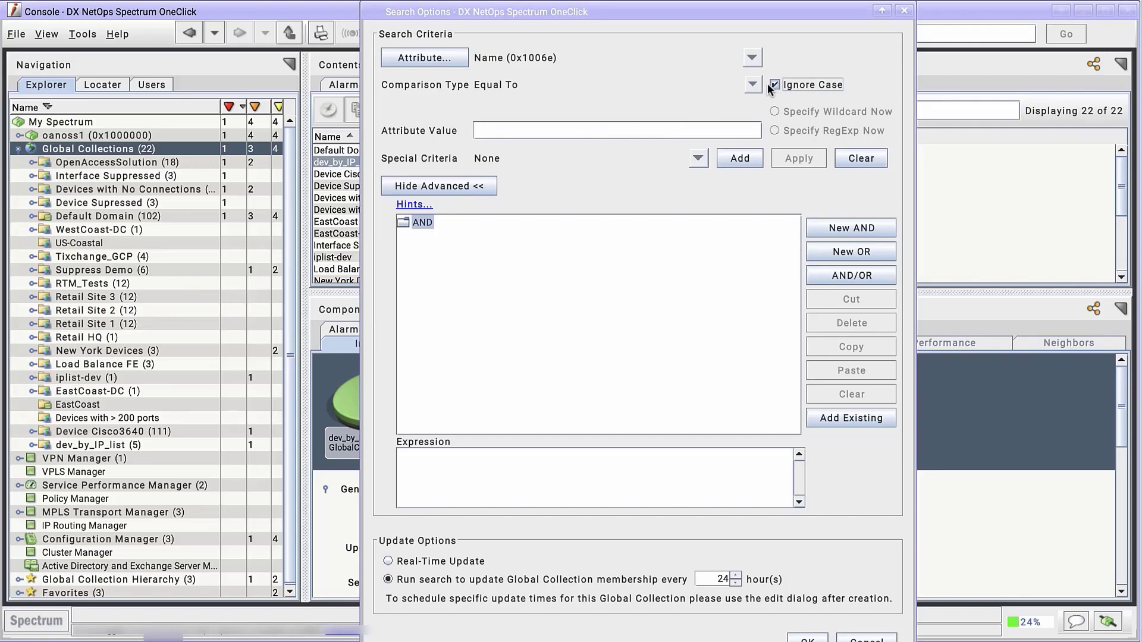
left_click(752, 84)
left_click(605, 141)
left_click(604, 132)
type("site")
left_click(697, 158)
left_click(605, 189)
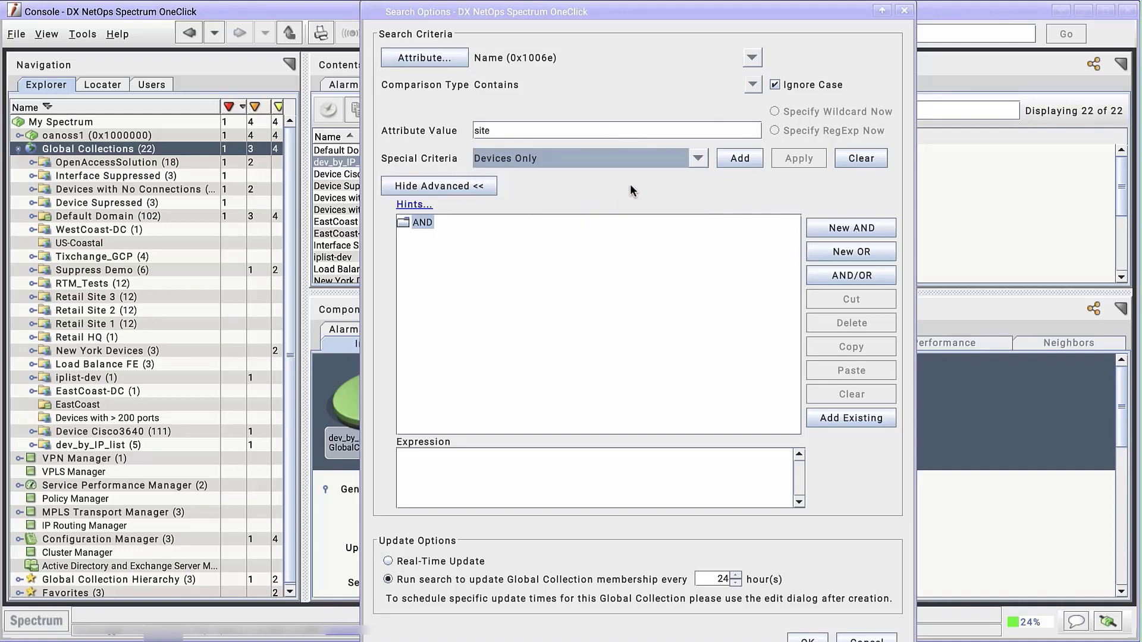
left_click(740, 161)
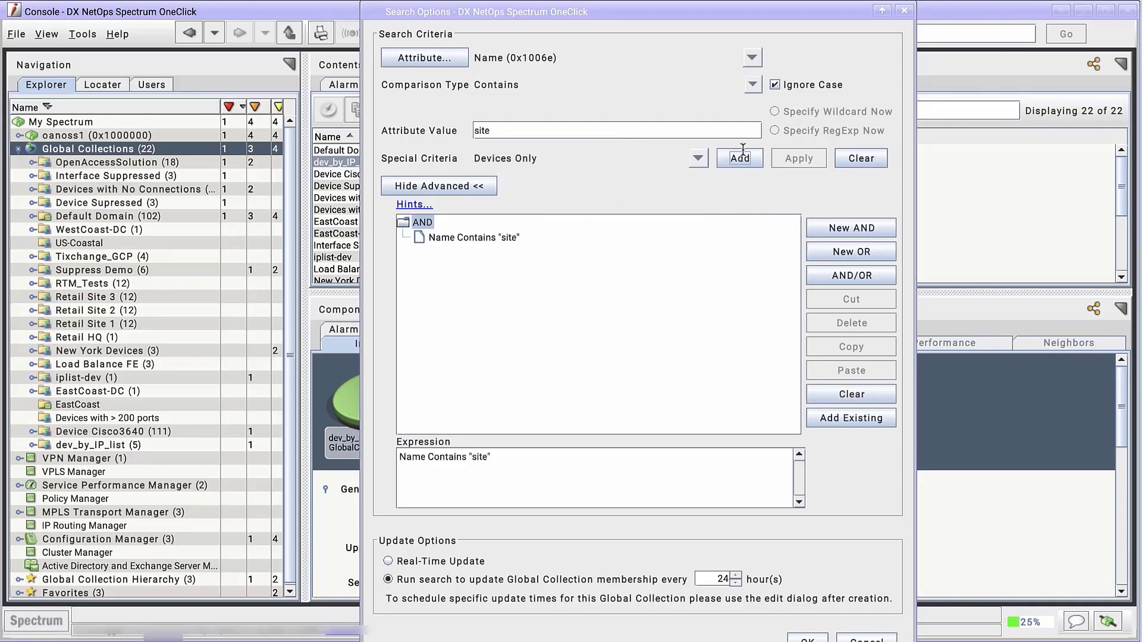
- Add a Notes Matches Wildcard 'up*' condition and enable Real-Time Update
left_click(753, 57)
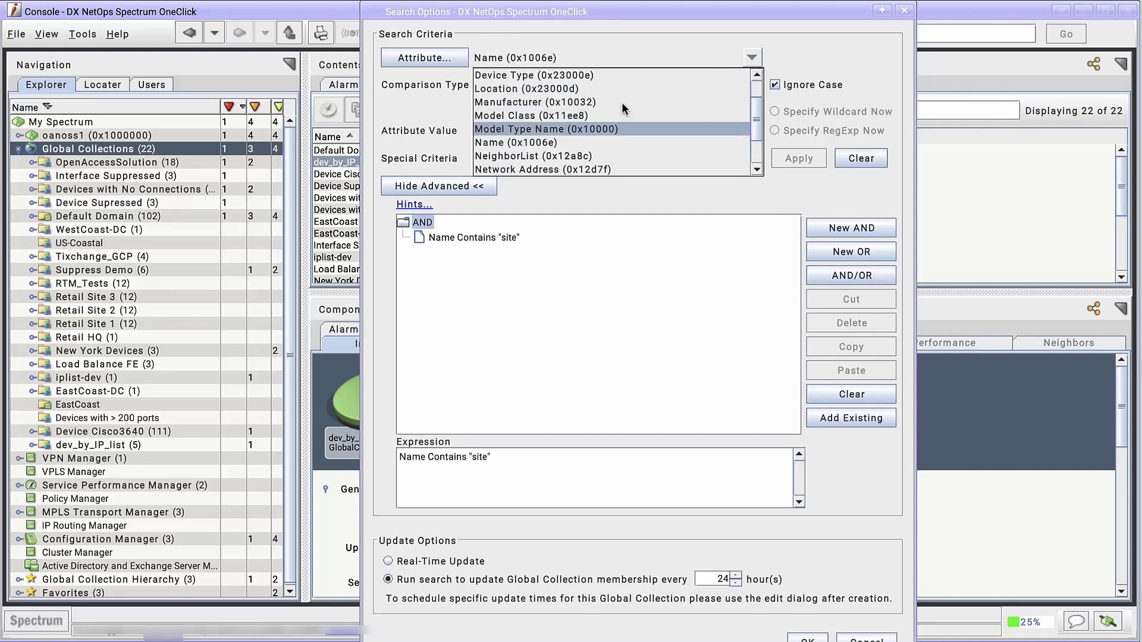
scroll(622, 104, "down", 1)
left_click(587, 141)
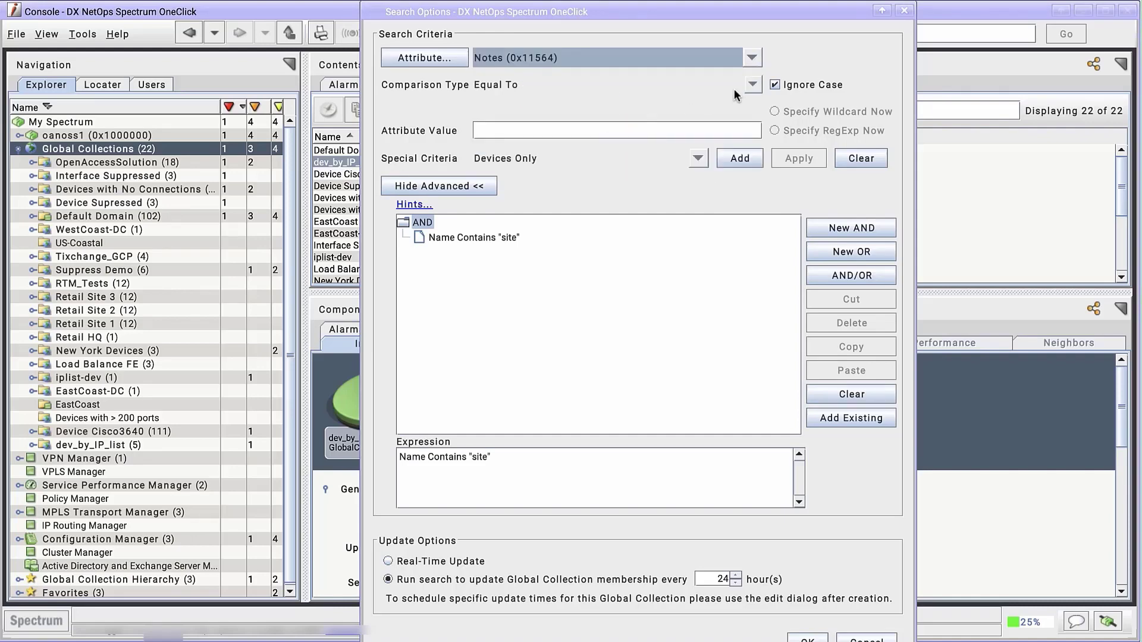
left_click(733, 86)
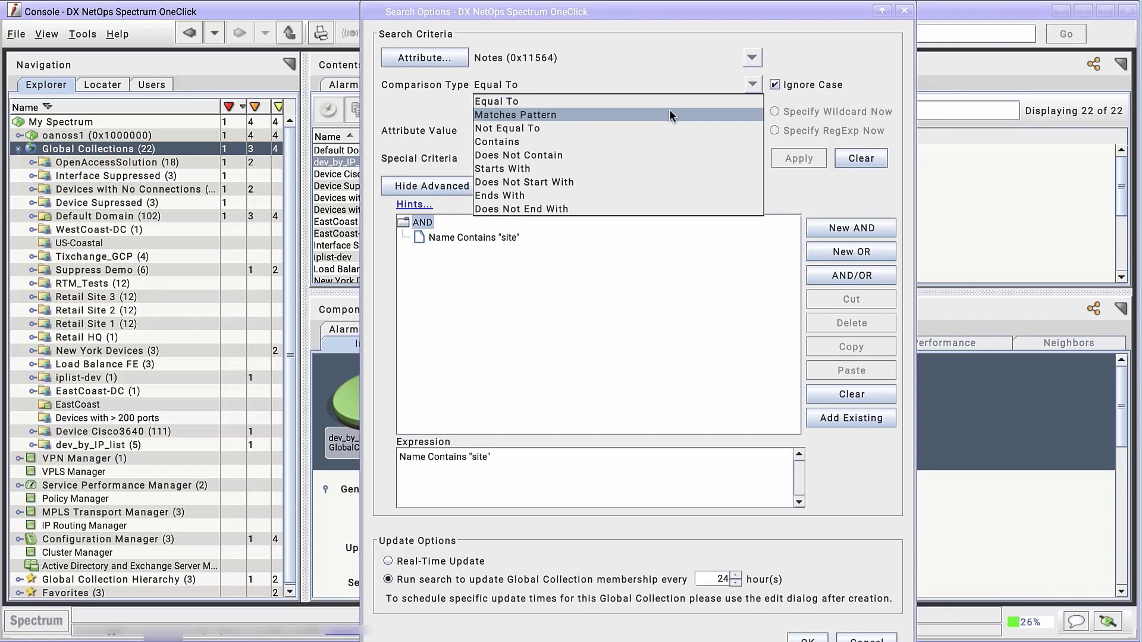
left_click(669, 110)
left_click(645, 130)
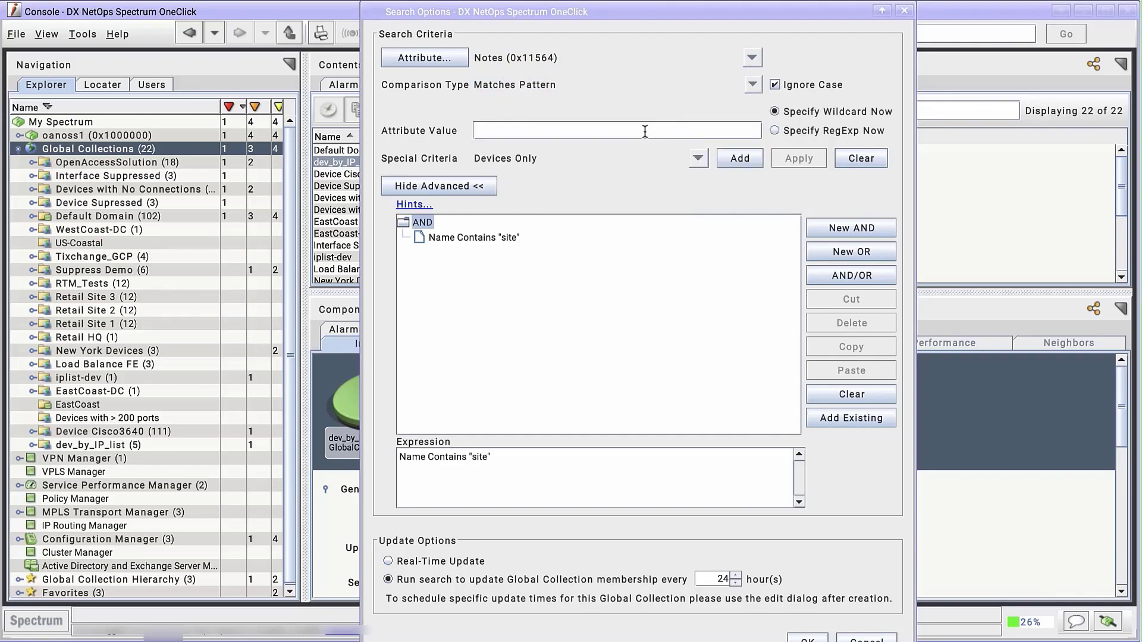
type("up*")
left_click(741, 158)
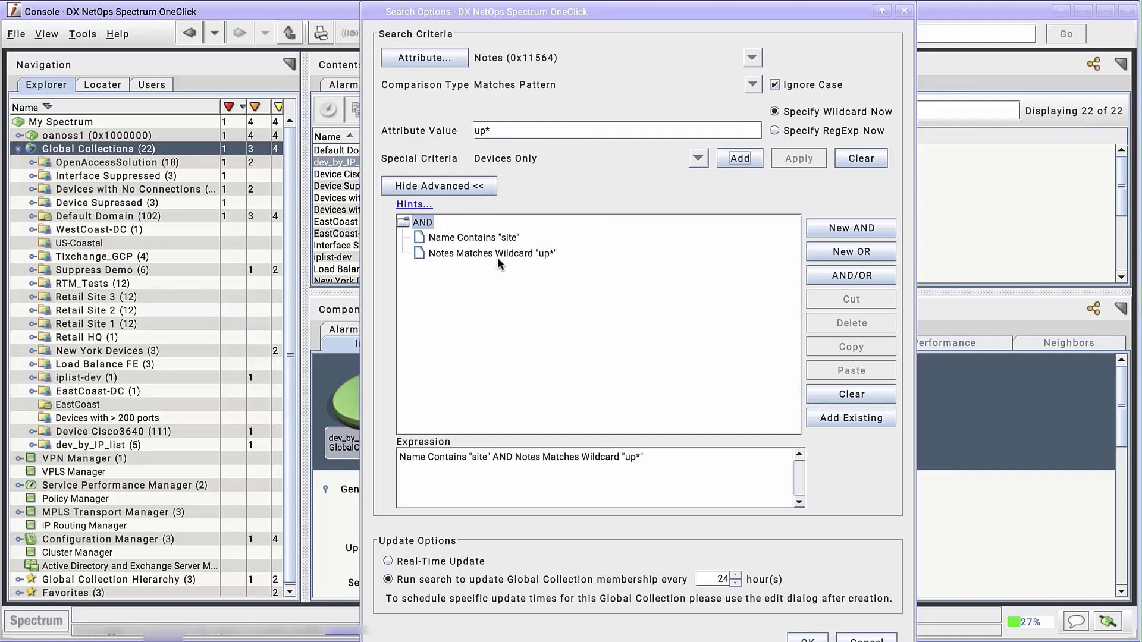
left_click(452, 559)
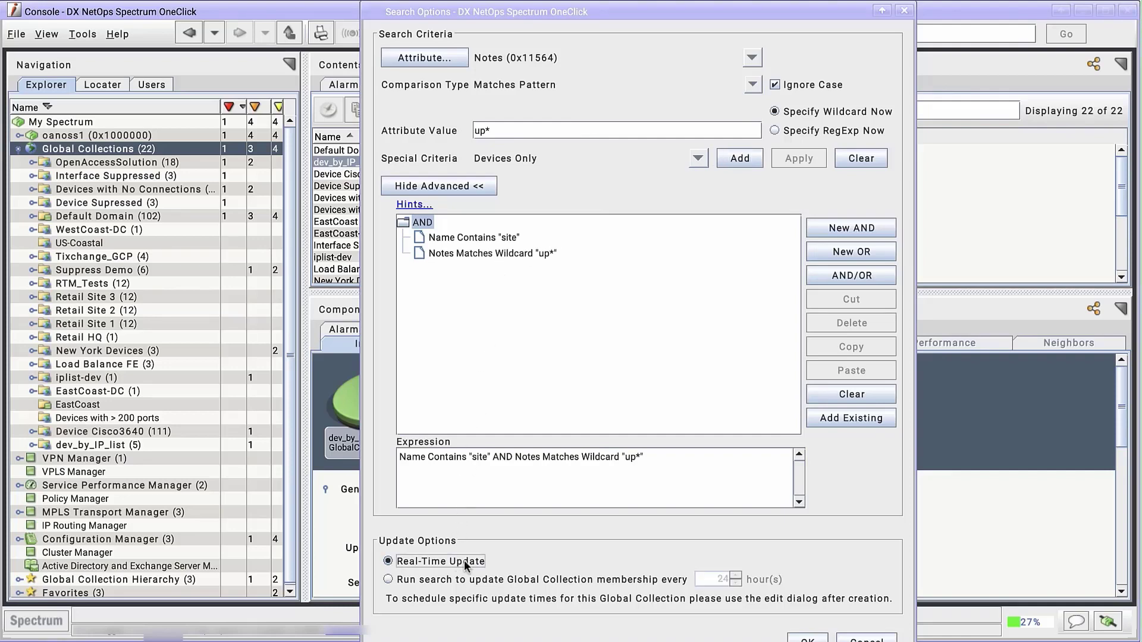
- Save the Retail Upgrades collection (36 devices) and view the site1_rtr_01 router's details
left_click(805, 638)
left_click(100, 297)
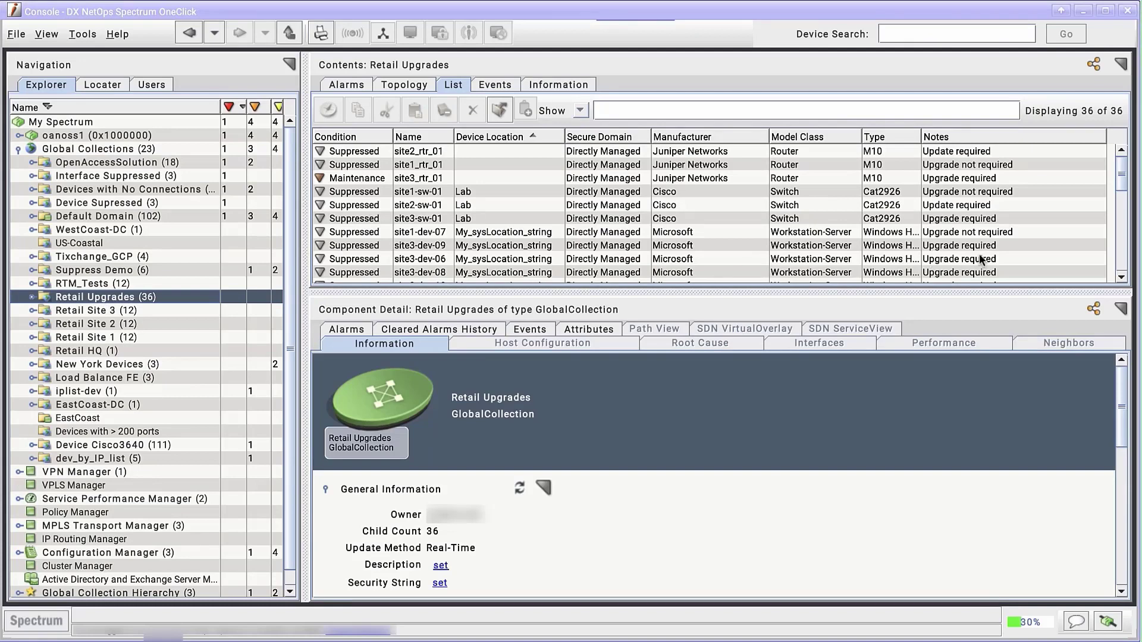
left_click(994, 164)
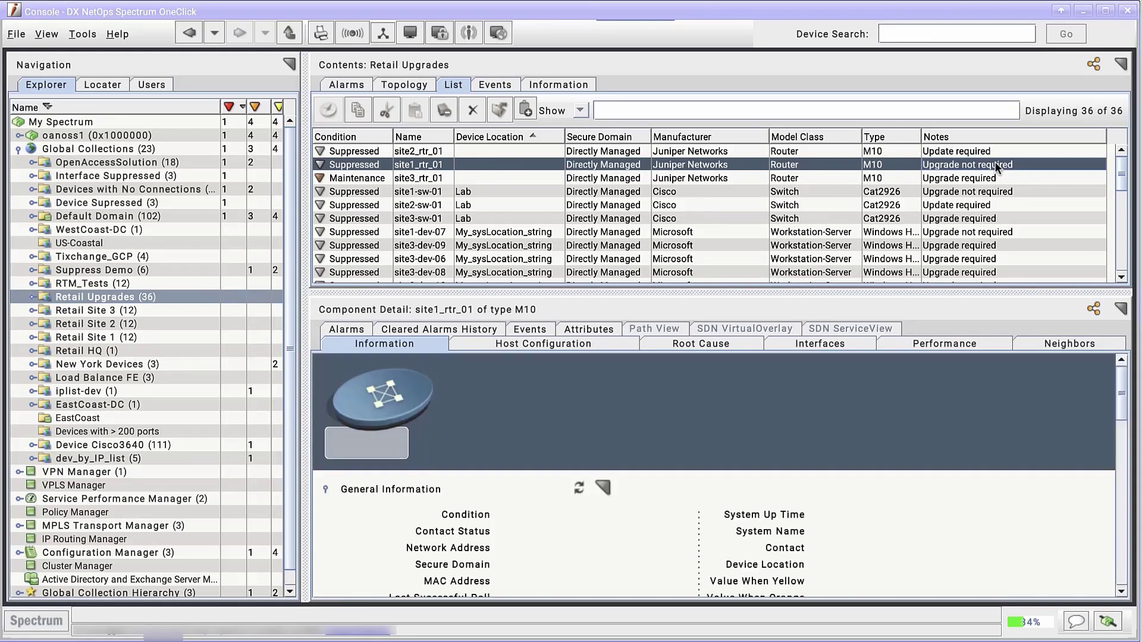
- Open the Retail Upgrades collection's search criteria for editing
right_click(102, 296)
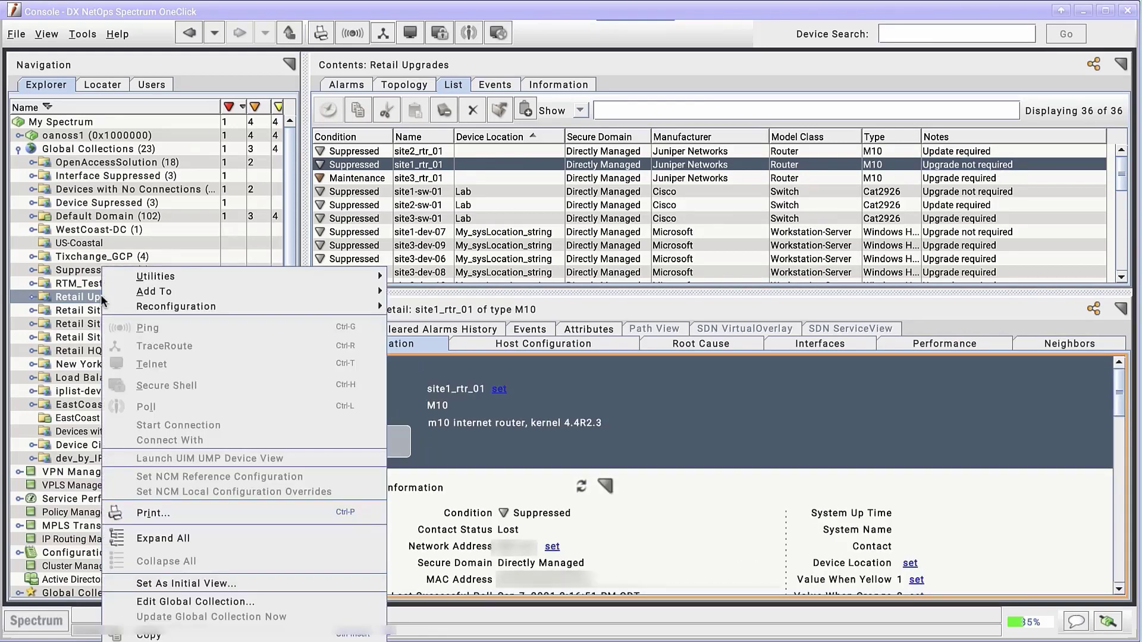
left_click(172, 601)
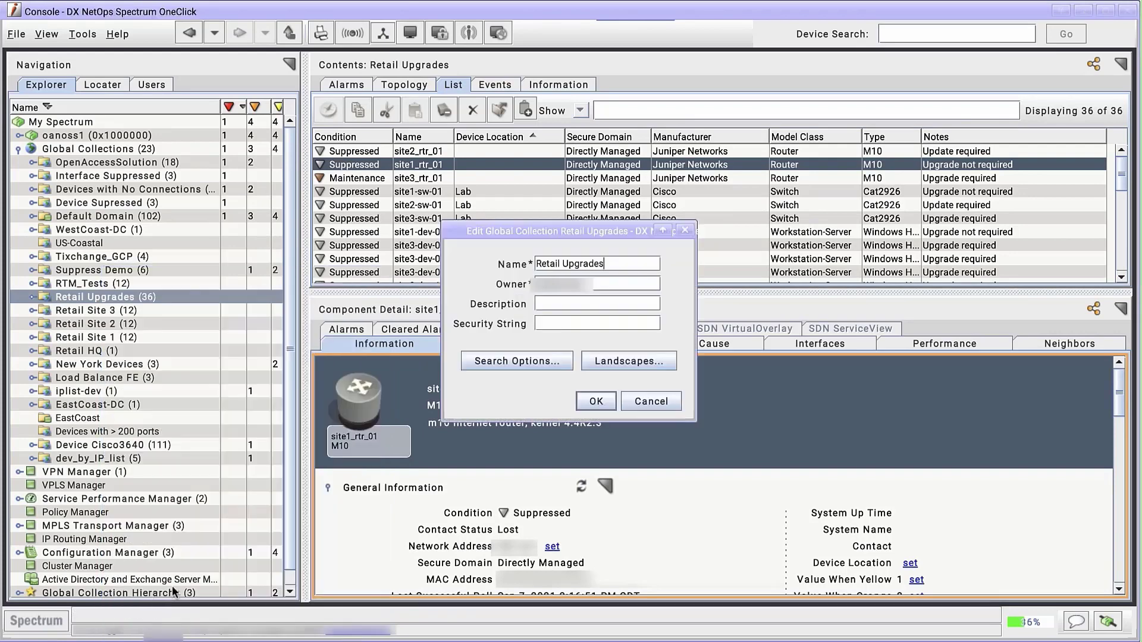
left_click(547, 363)
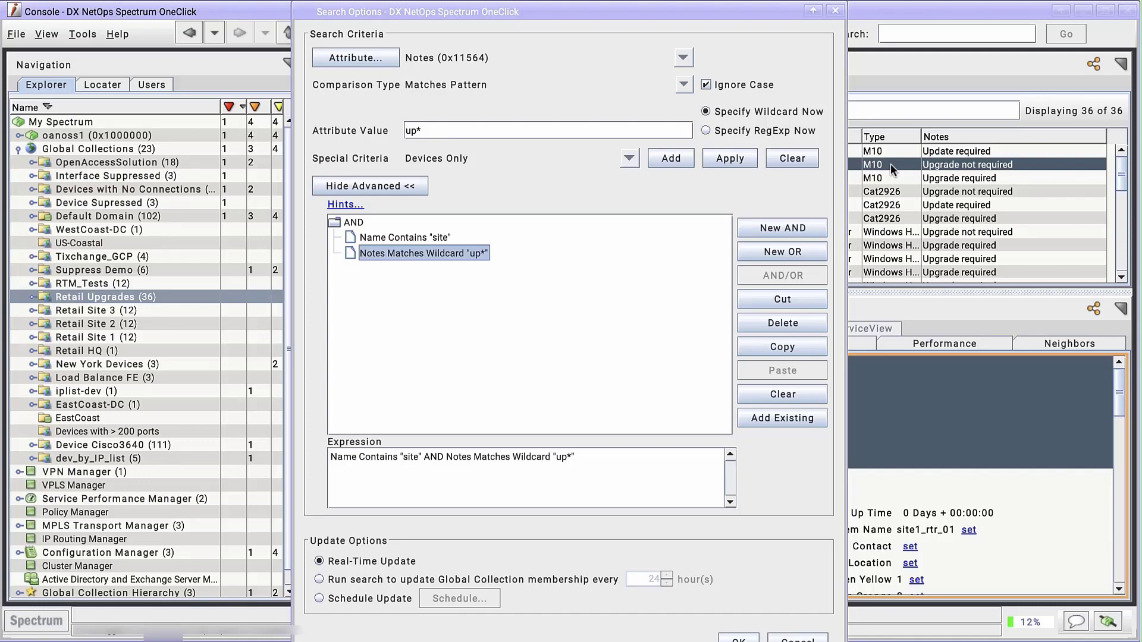
- Replace the 'up*' wildcard with Notes regex '(upgrade|update) required' and apply the change
left_click(705, 130)
triple_click(547, 130)
type("(upgrade")
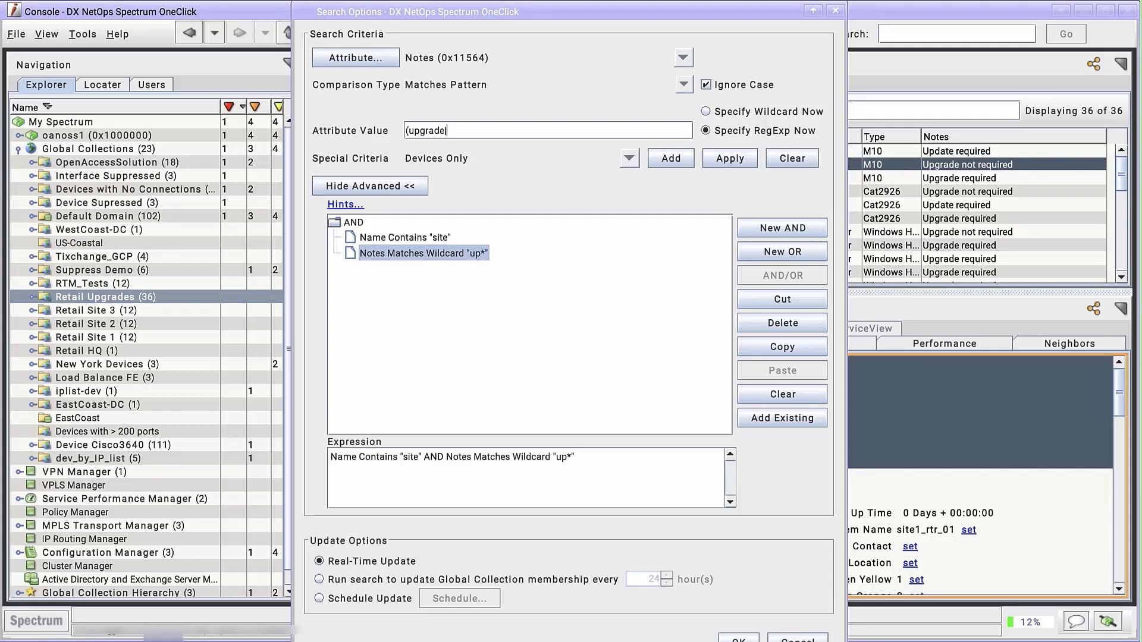
type("|update")
type("required")
left_click(671, 158)
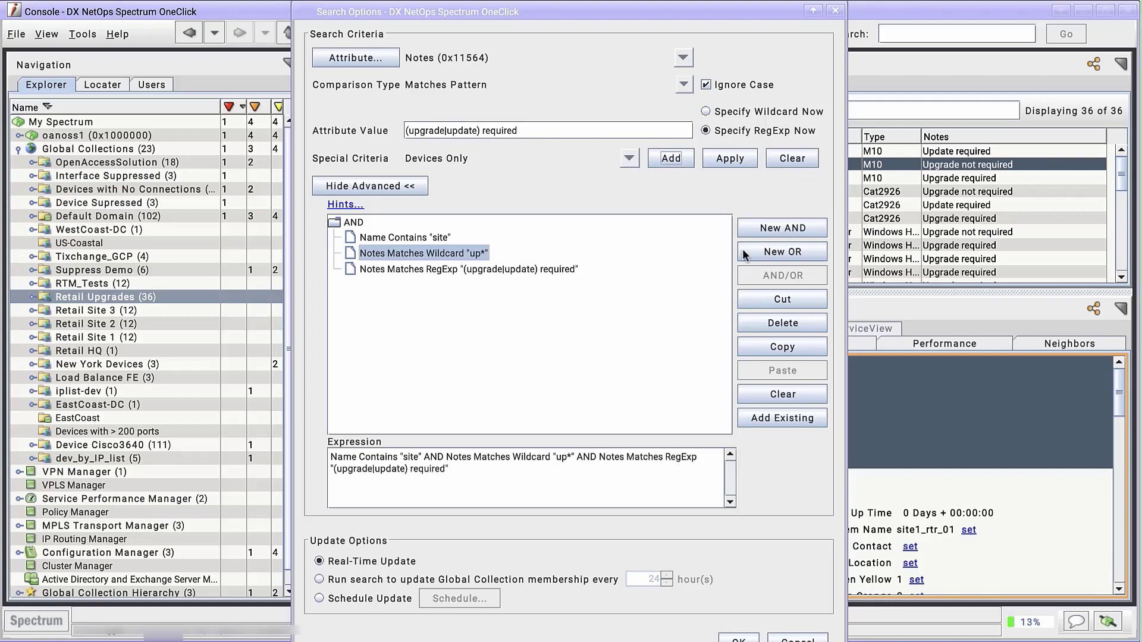
left_click(788, 299)
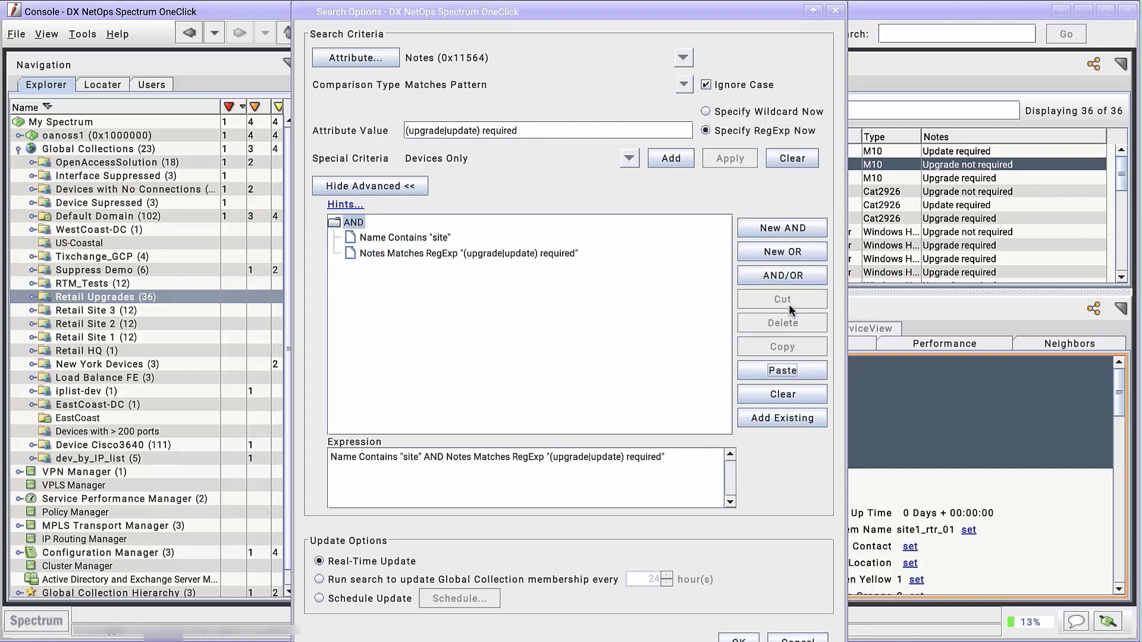
left_click(739, 639)
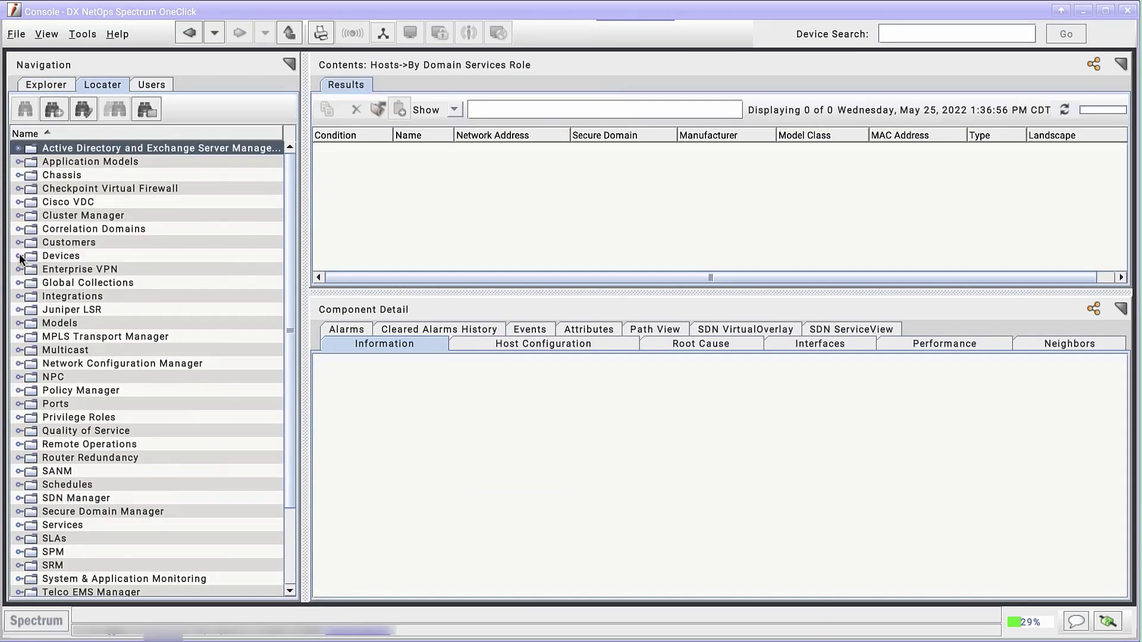
- Run the saved 'US Routers and Switches' device search from the Locater, listing 5 devices
left_click(19, 257)
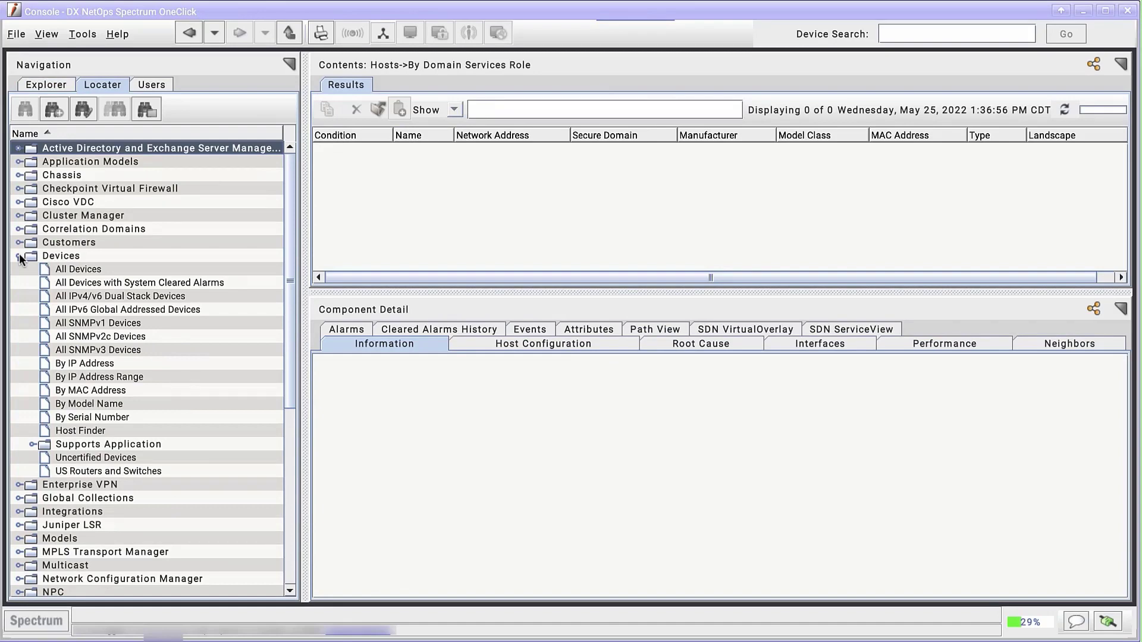
left_click(134, 469)
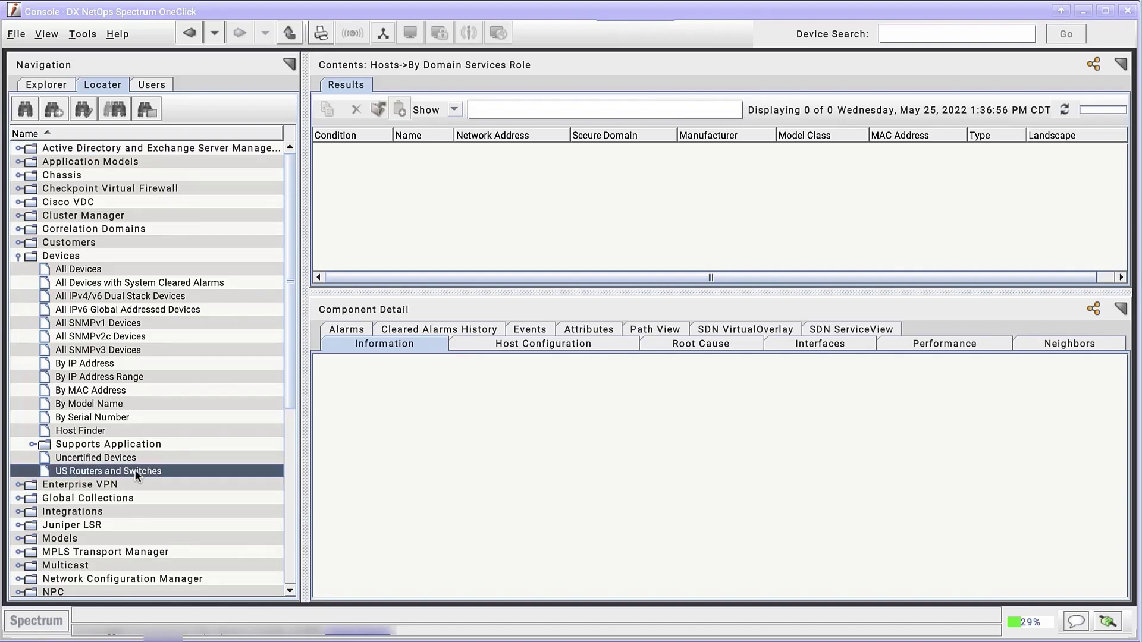
right_click(158, 363)
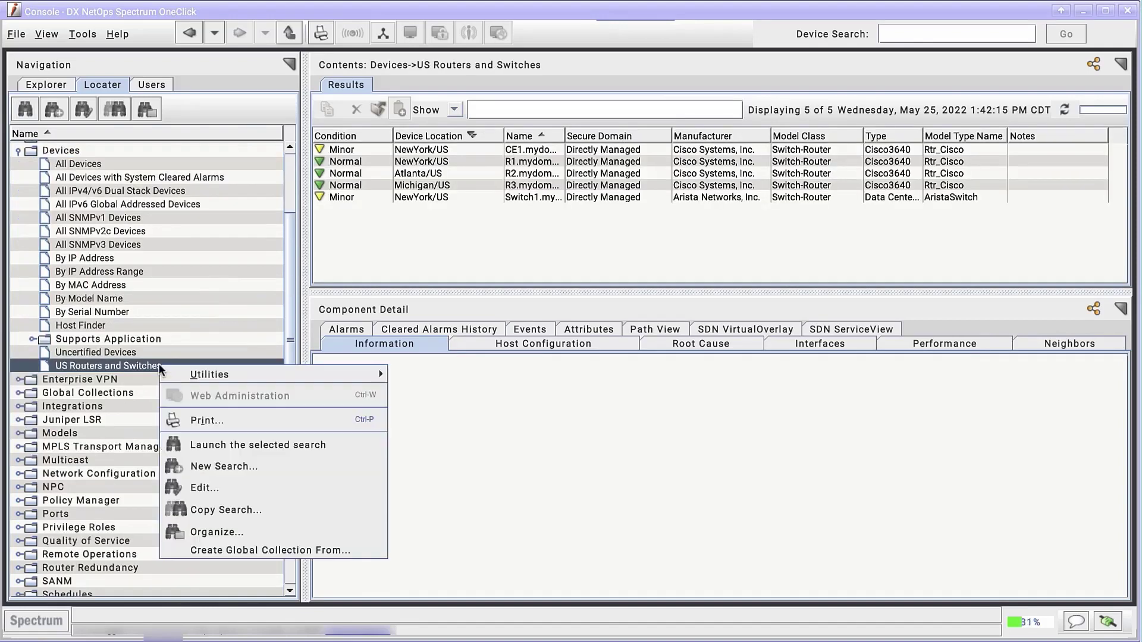
- Create the 'US Routers and Switches' global collection from this search, updating every 24 hours
left_click(234, 551)
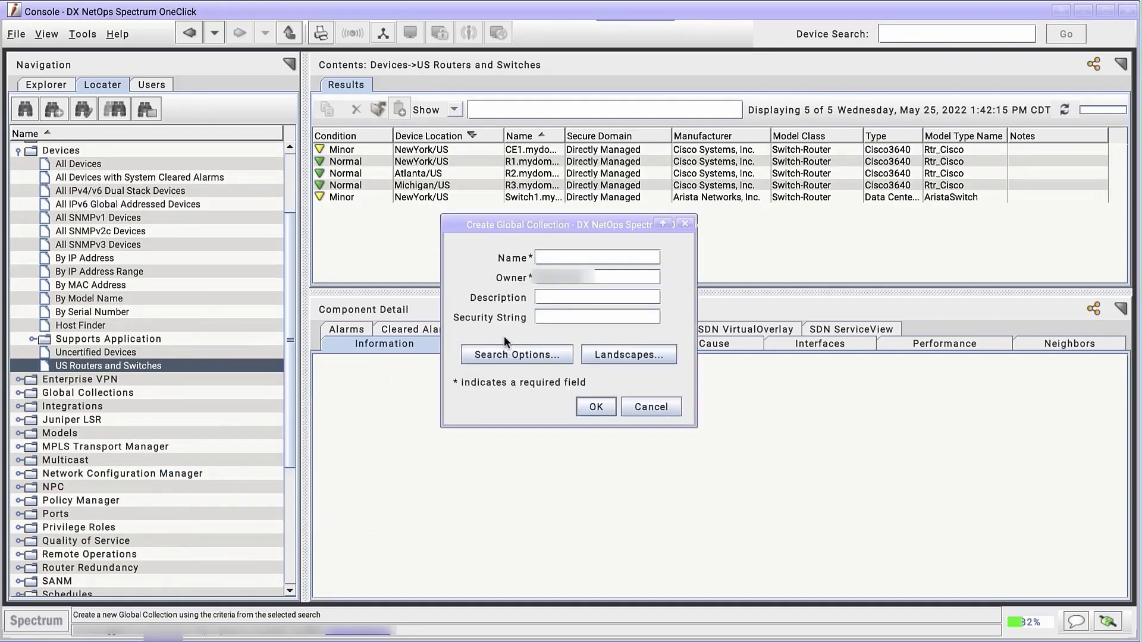
type("US Routers and Switches")
left_click(530, 355)
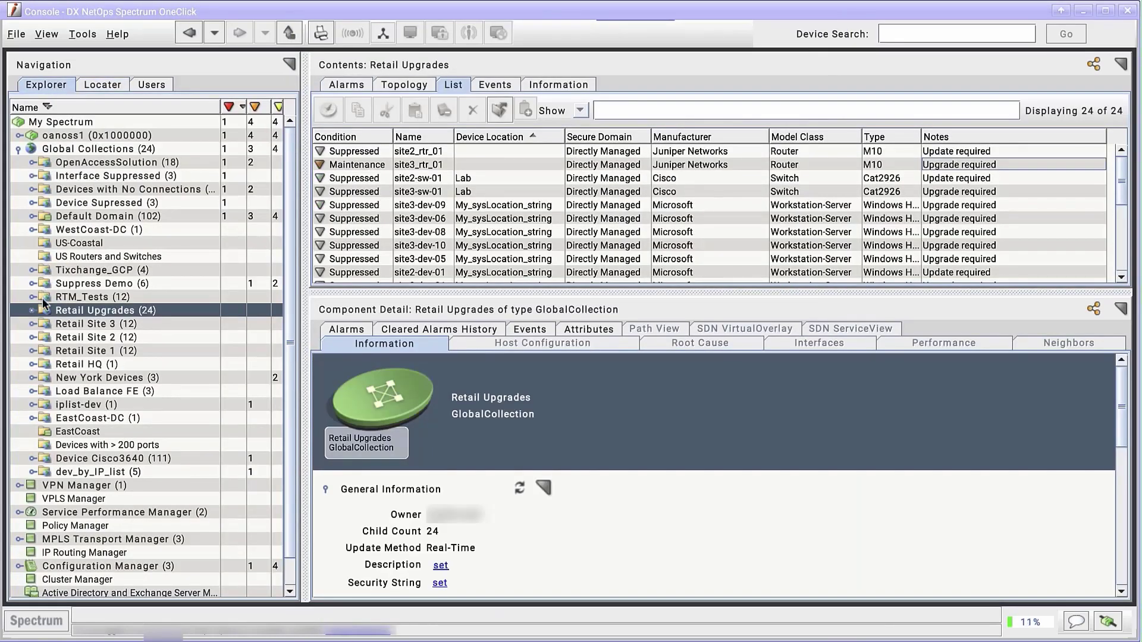
left_click(113, 256)
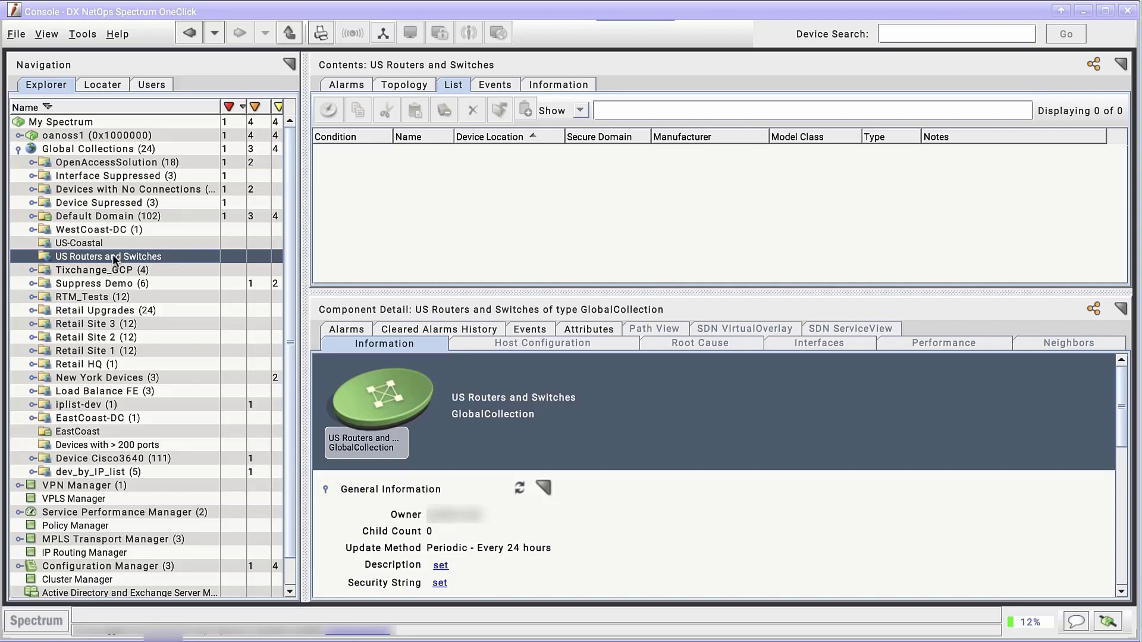
- Update the US Routers and Switches collection now so it holds its 5 devices
right_click(112, 255)
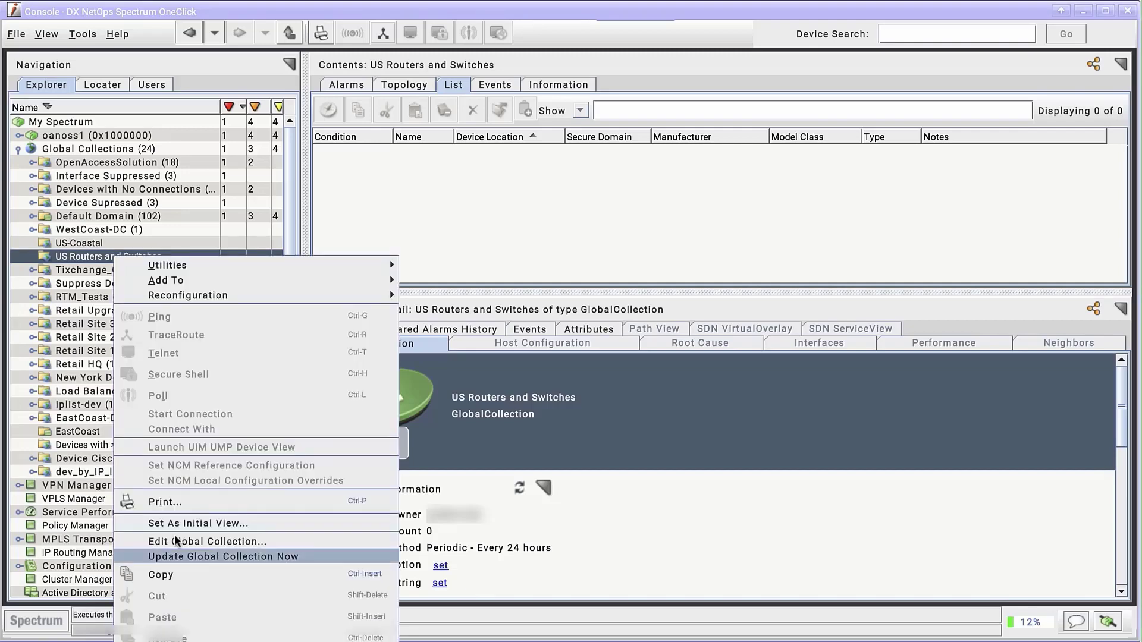
left_click(178, 556)
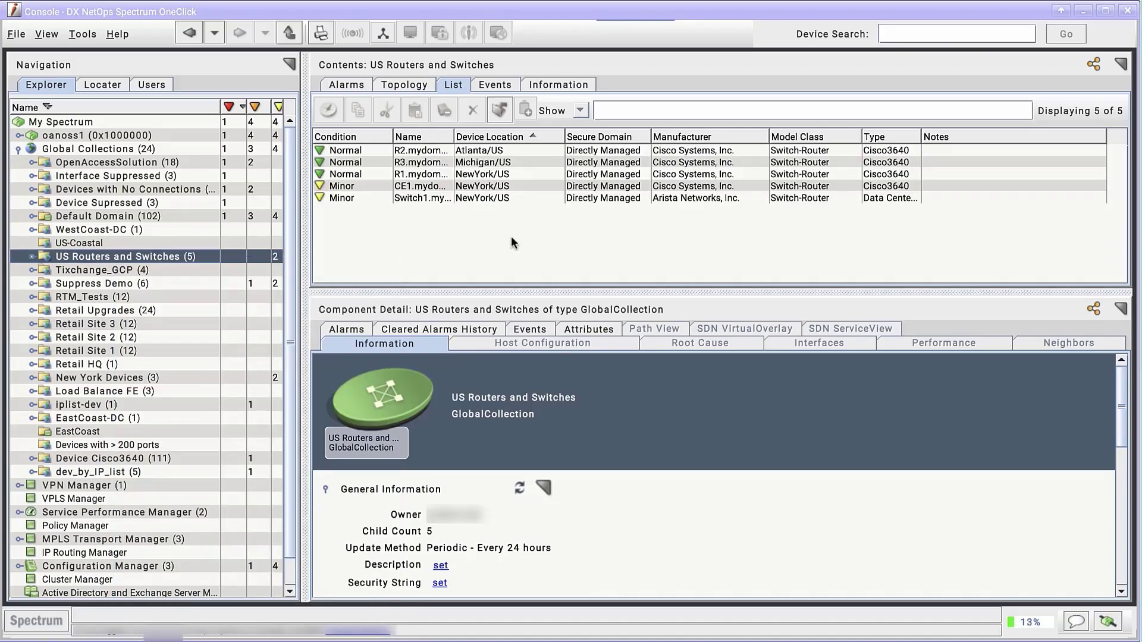